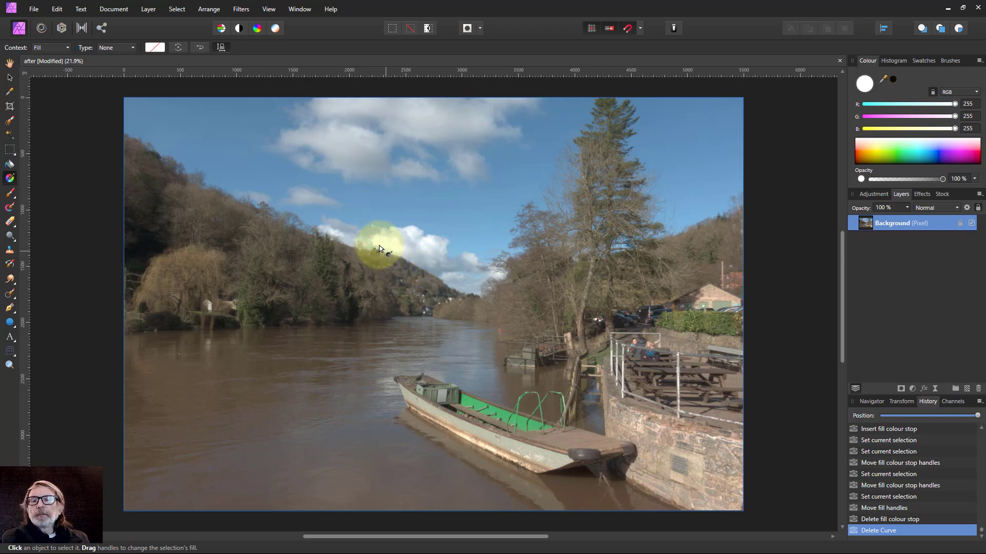
Draw a closed five-point beam shape with the Pen tool, widening from the photo's upper-left corner to the wall and water near the boat.
click(10, 308)
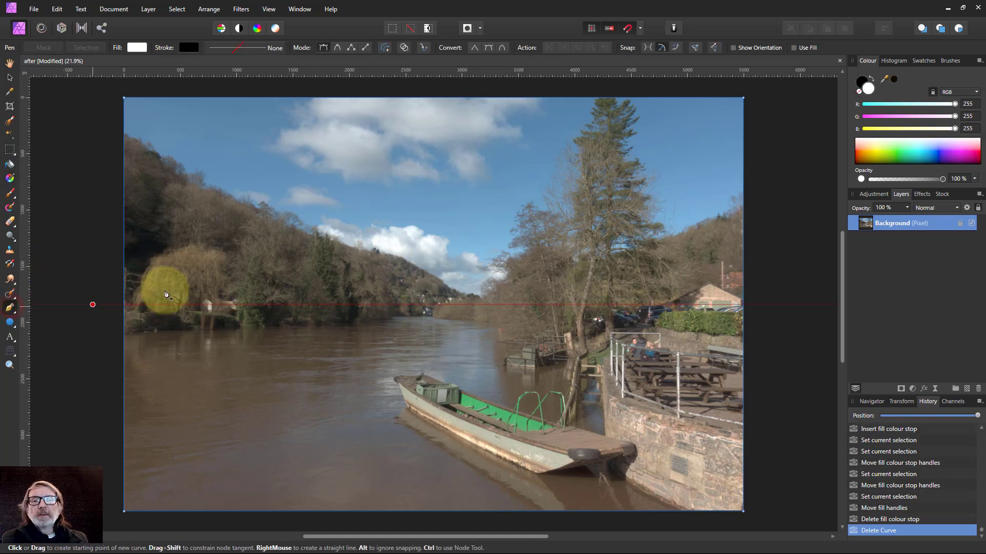
click(124, 98)
click(197, 98)
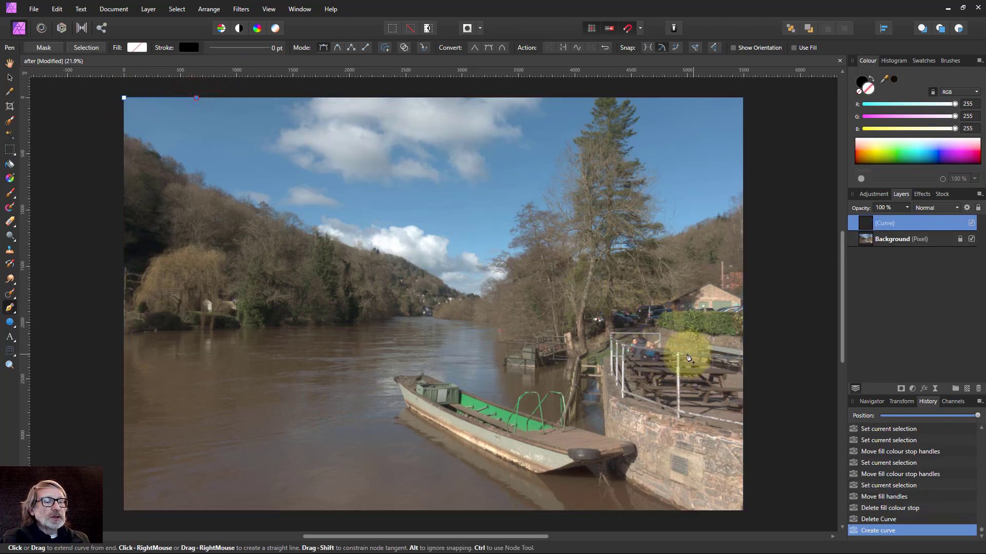
click(709, 447)
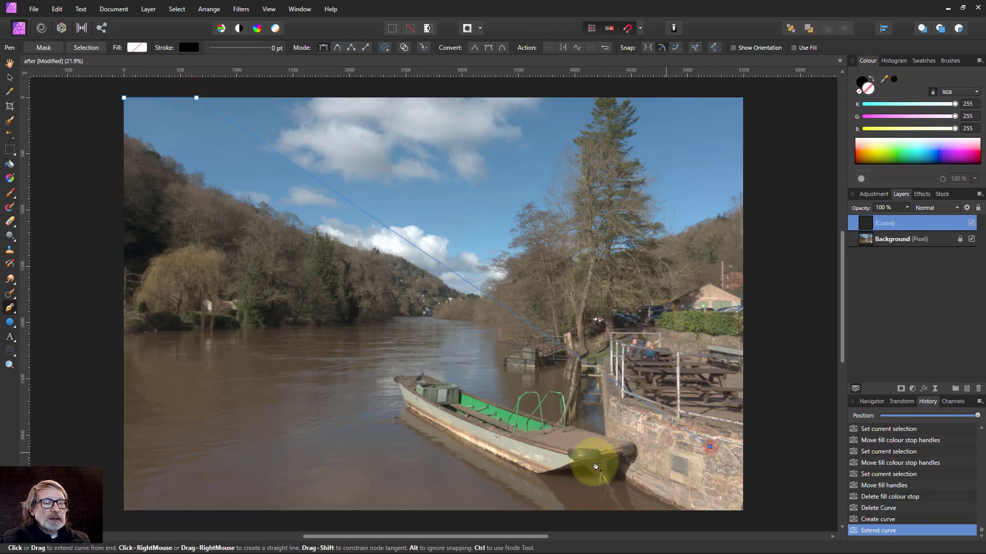
click(374, 468)
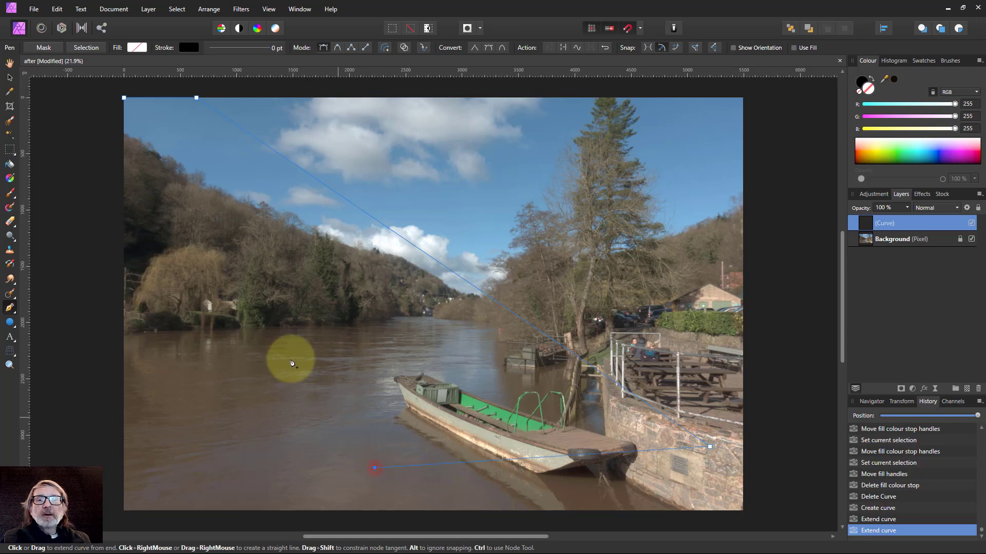
click(124, 147)
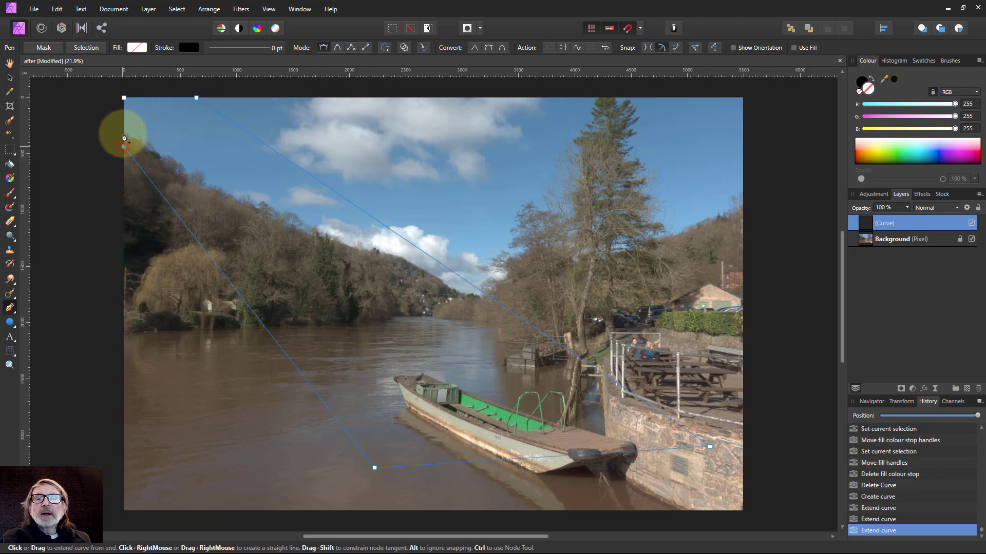
click(125, 98)
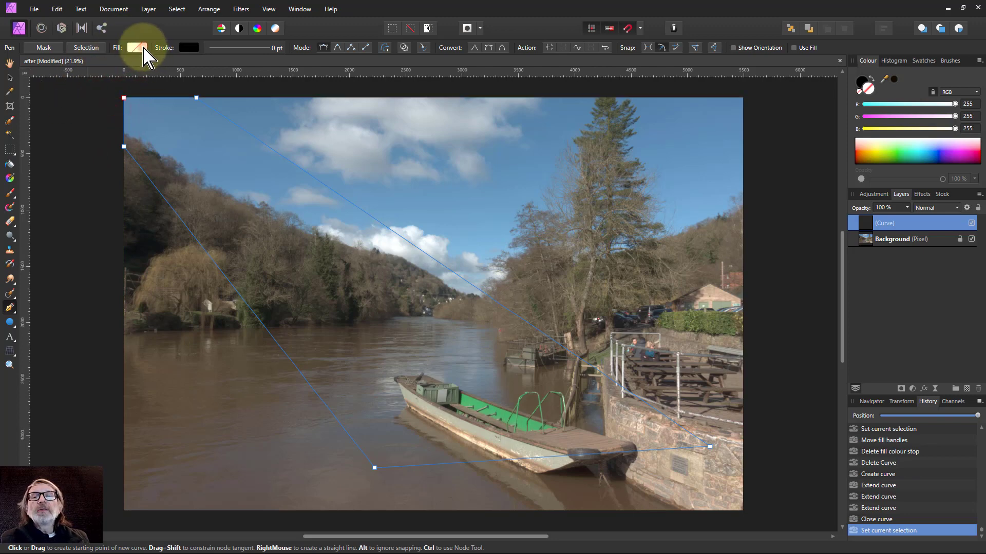
Fill the beam curve with the recently used white-to-light-grey gradient.
click(136, 47)
click(89, 83)
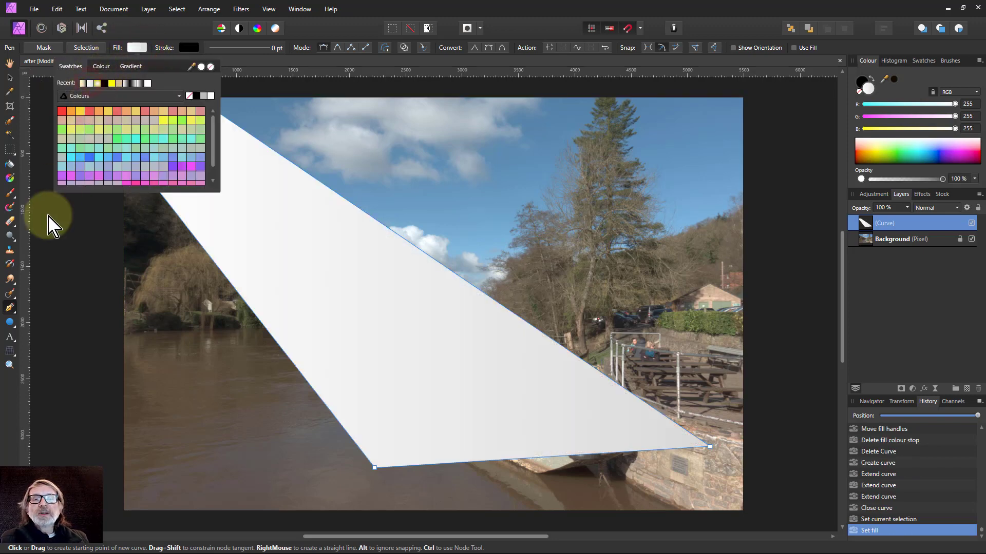
click(250, 90)
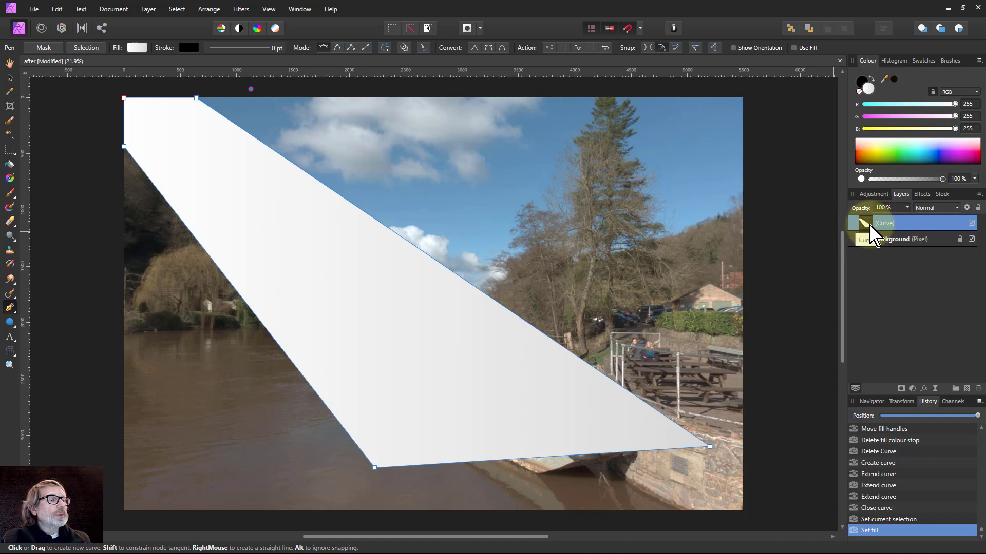
Apply a Gaussian Blur layer effect with a 100 px radius to the beam curve.
click(924, 388)
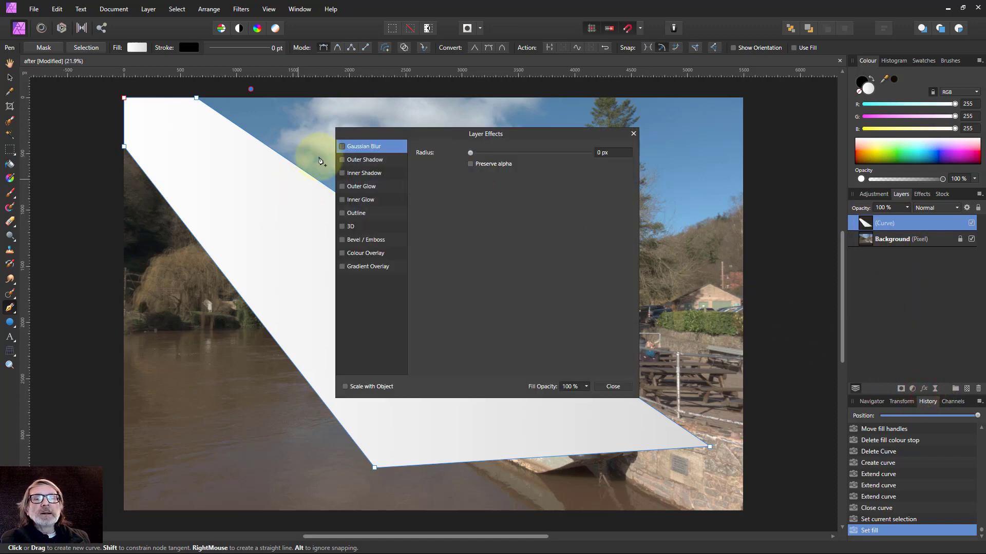
click(342, 146)
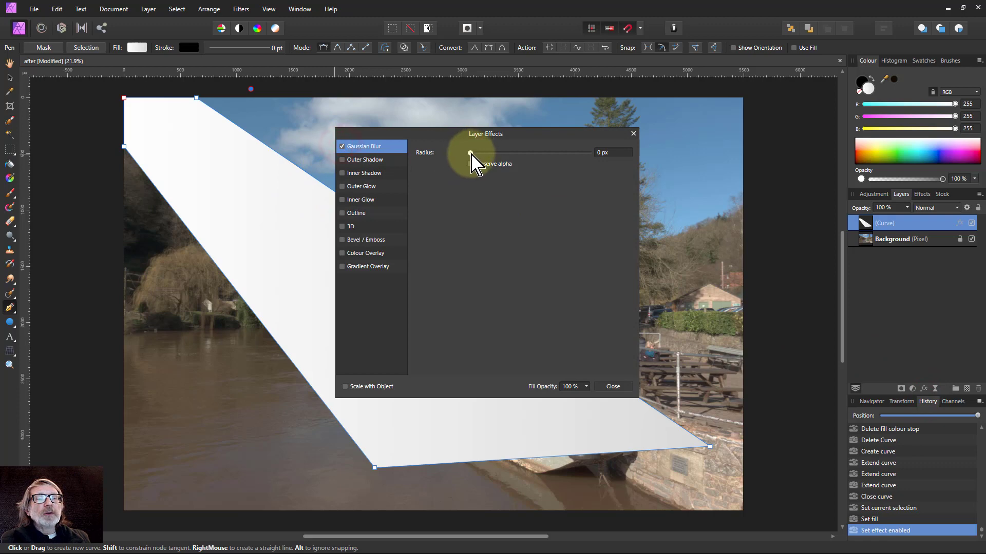
drag(478, 154, 611, 161)
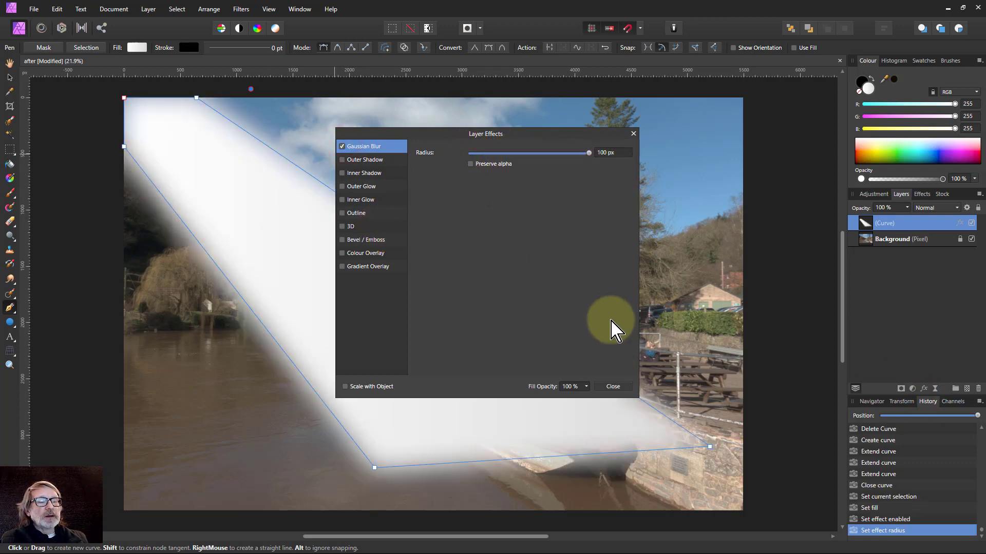
click(614, 387)
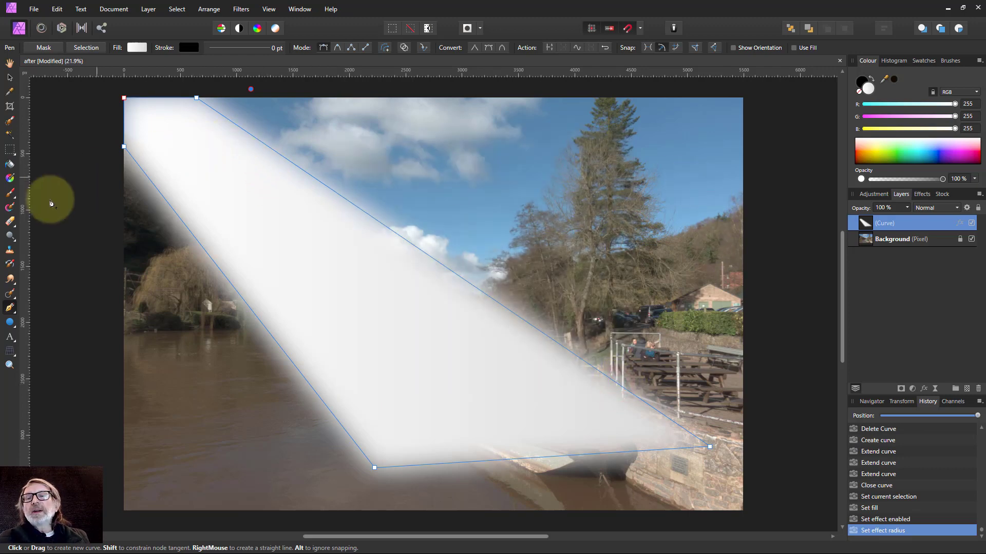
Run a linear gradient along the beam from the photo's upper-left corner to the boat, with the end stop at 0% opacity.
click(10, 178)
drag(125, 101, 499, 409)
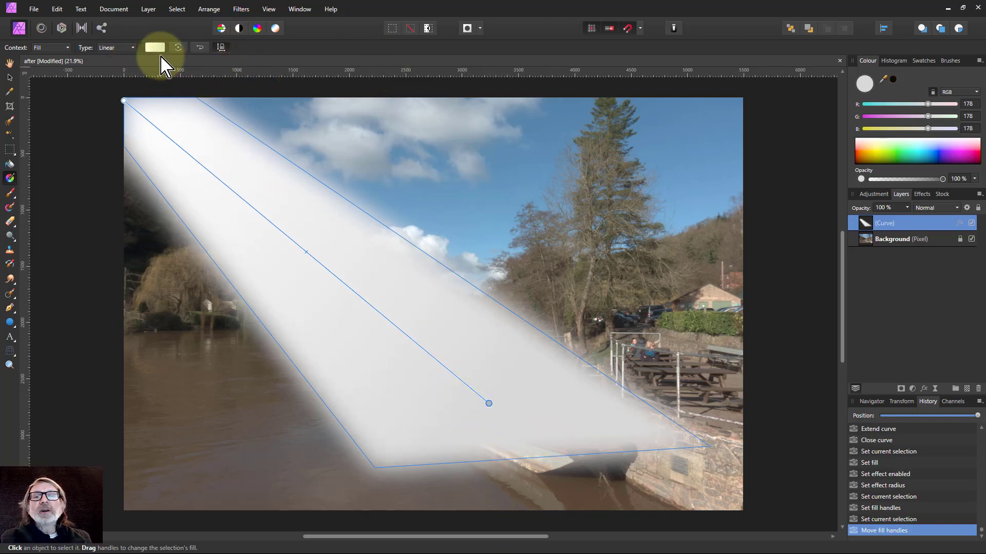
click(155, 47)
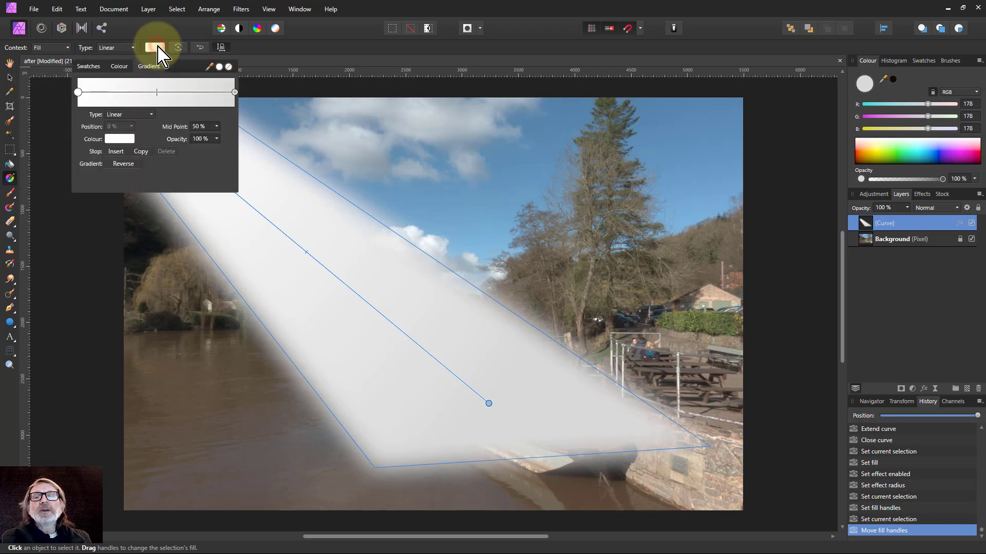
click(235, 93)
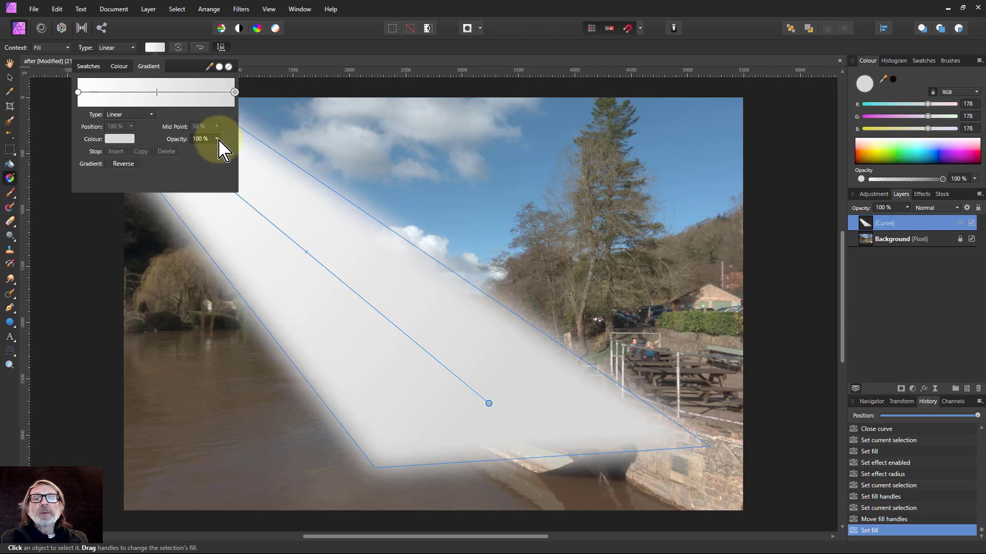
drag(218, 139, 102, 153)
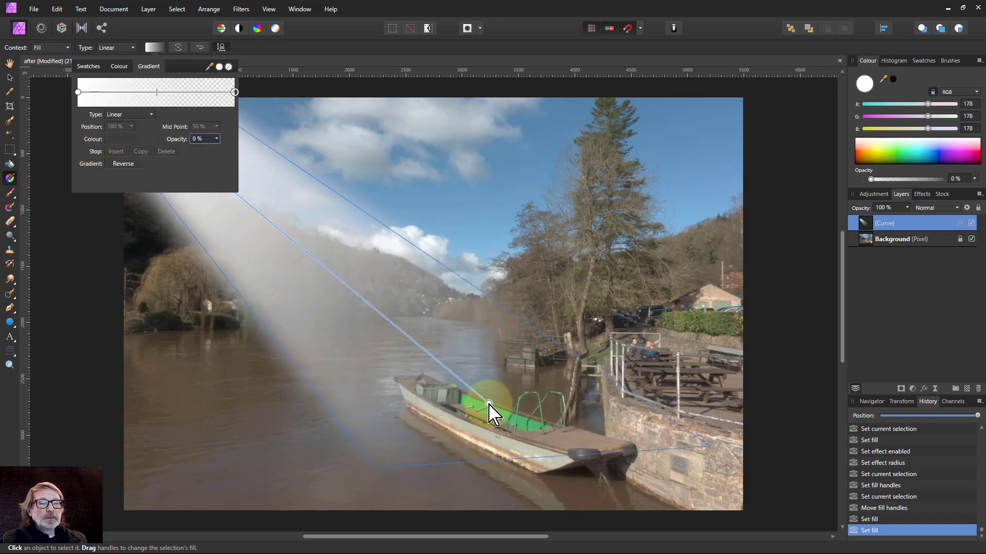
click(489, 404)
mouse_move(492, 405)
mouse_down()
mouse_move(522, 409)
mouse_move(528, 429)
mouse_move(489, 396)
mouse_move(501, 413)
mouse_up()
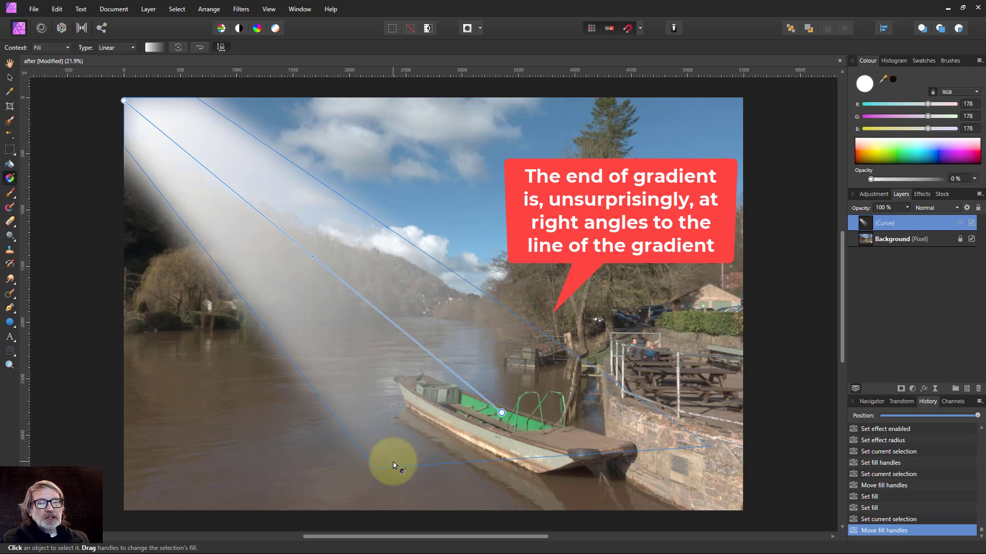
Stretch the beam curve slightly wider and pull its gradient's outer corner and end point further towards the photo's lower right.
click(10, 78)
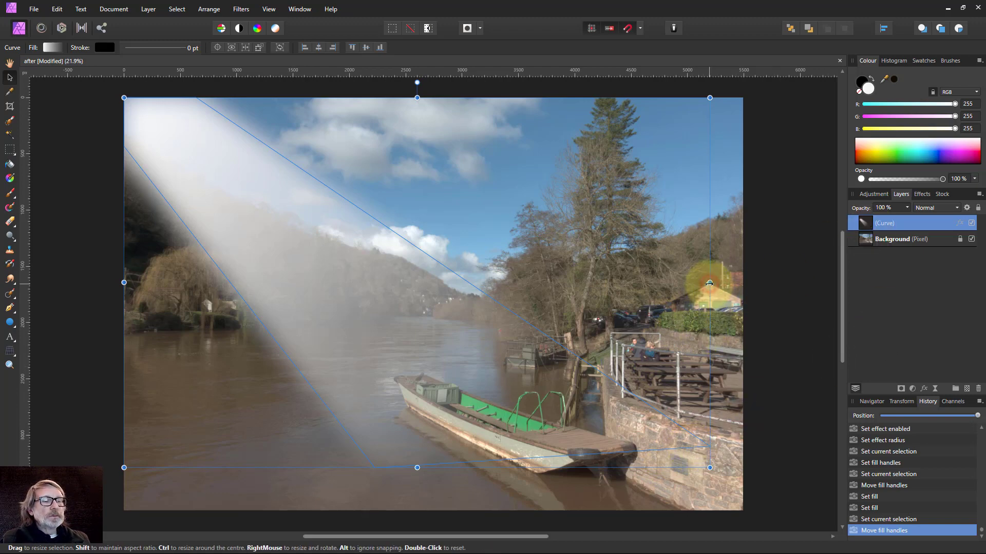
drag(711, 283, 715, 283)
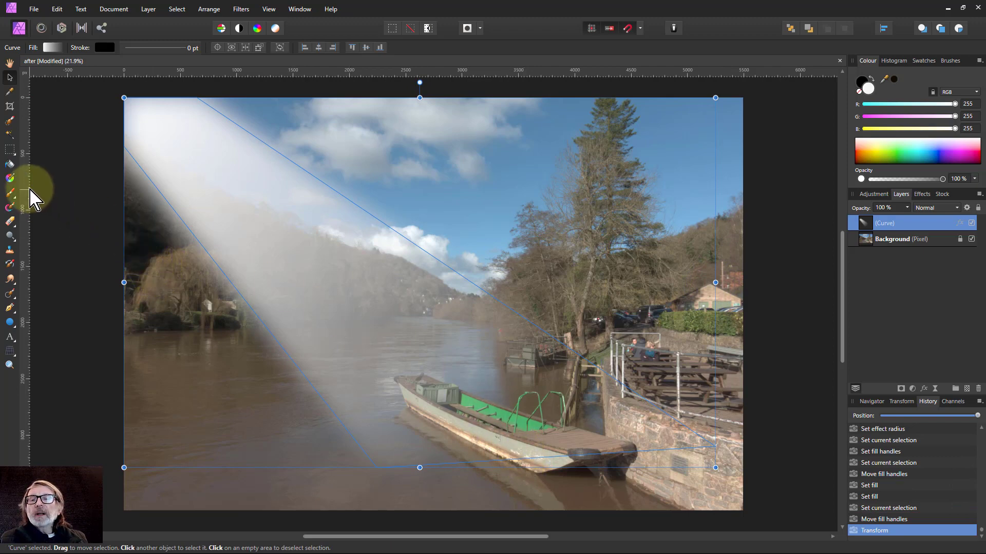
click(9, 178)
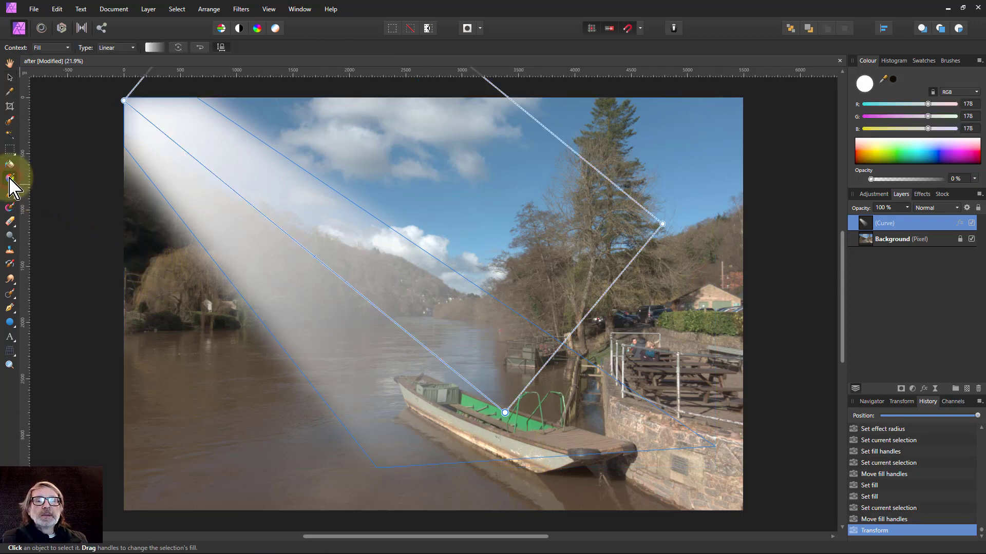
scroll(458, 409, down, 2)
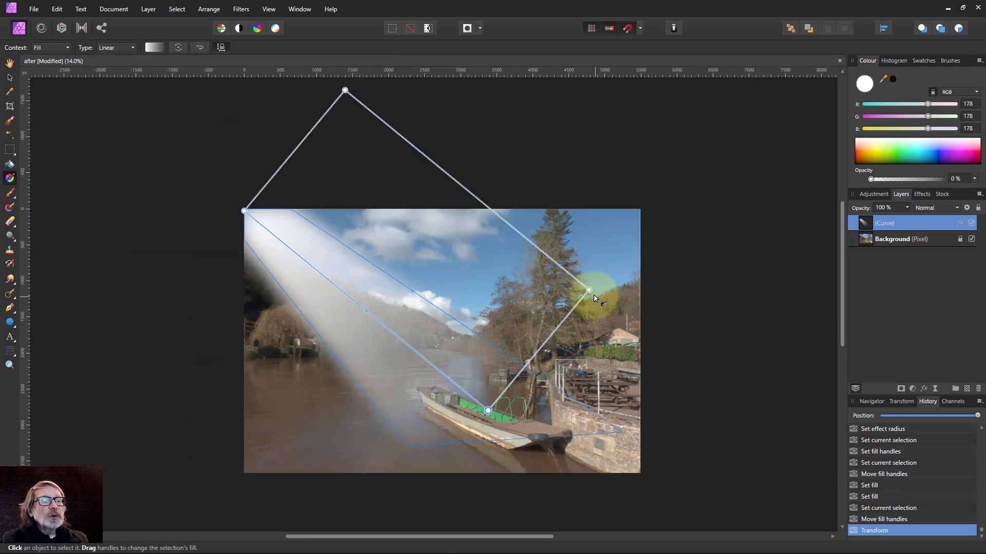
drag(589, 291, 676, 412)
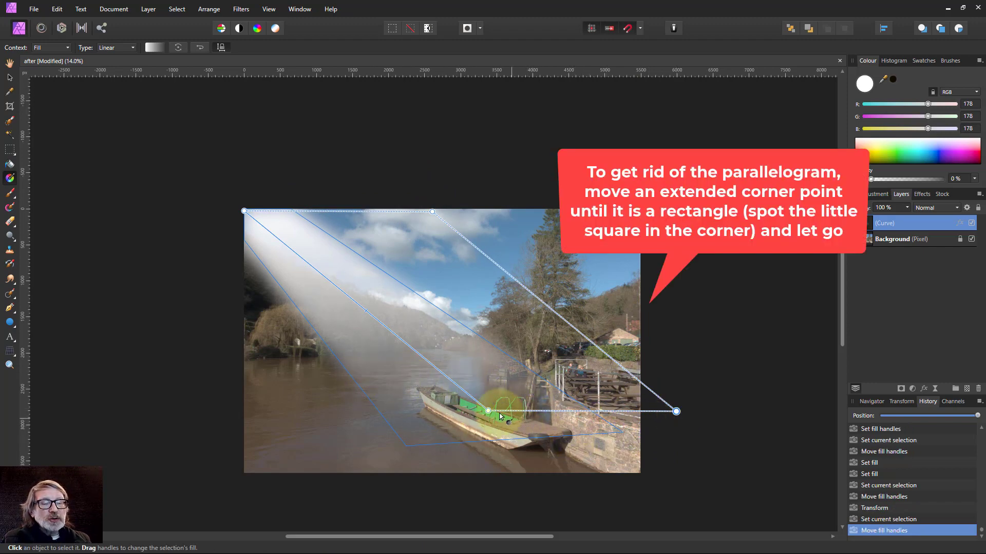
drag(488, 411, 516, 438)
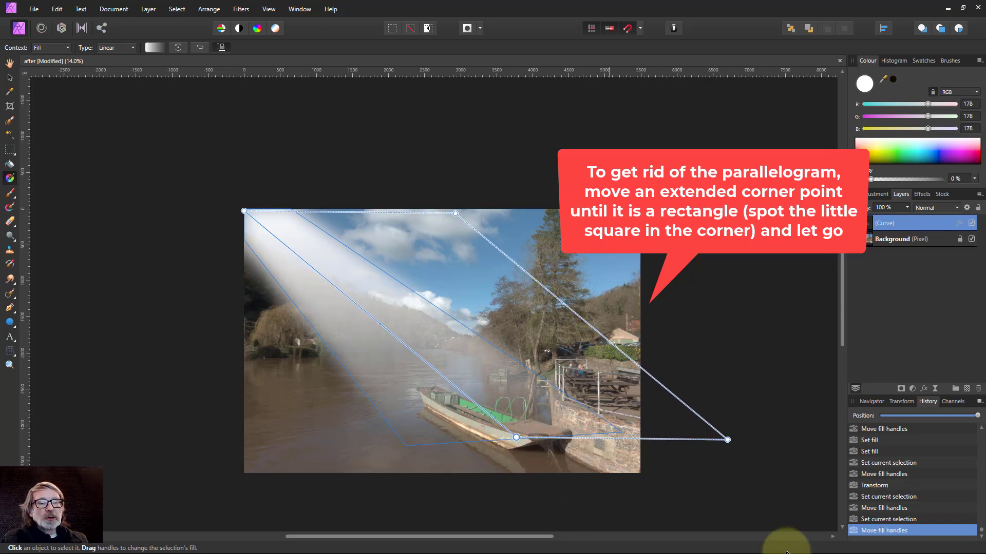
Lower the beam curve layer's opacity to 44%.
click(10, 77)
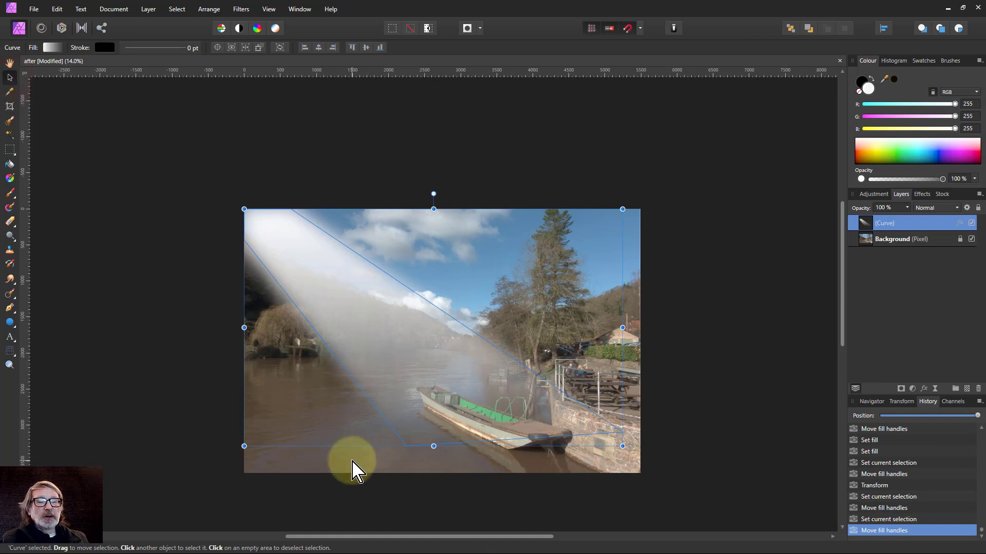
click(906, 208)
drag(903, 226, 902, 228)
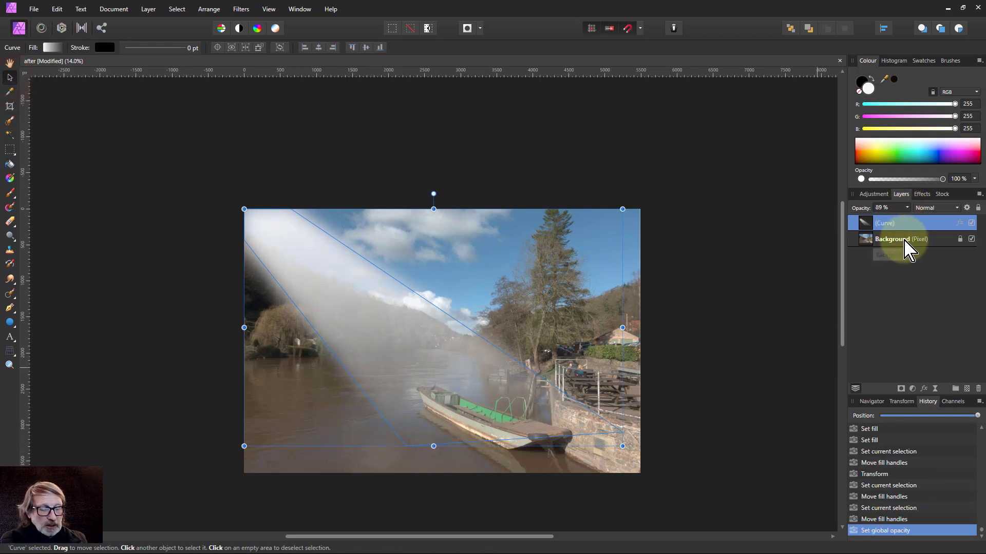
key(ctrl+0)
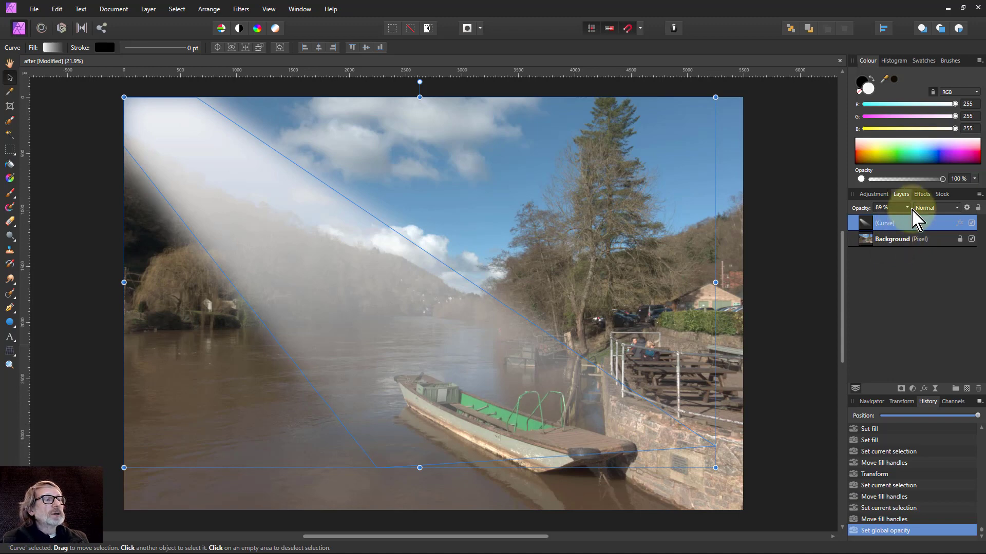
drag(909, 209, 877, 232)
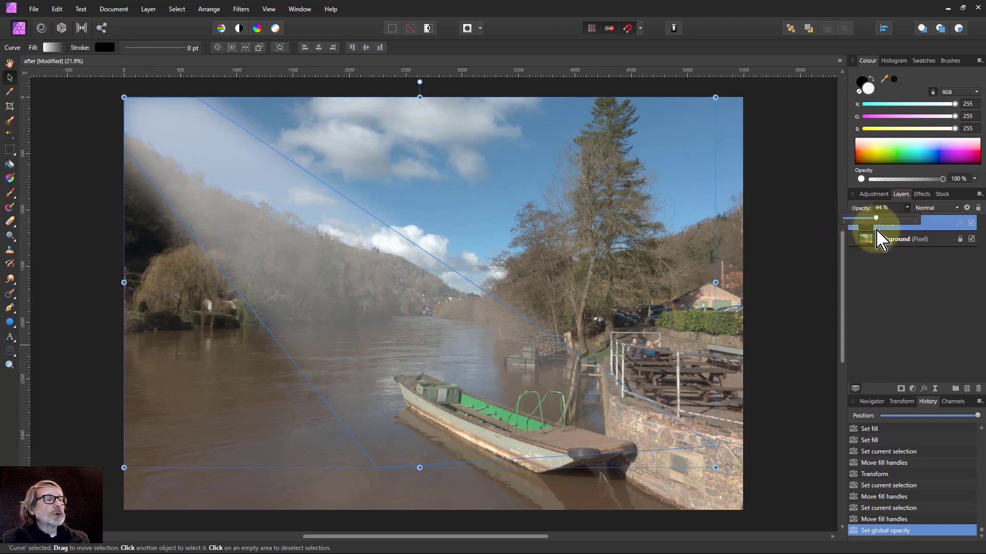